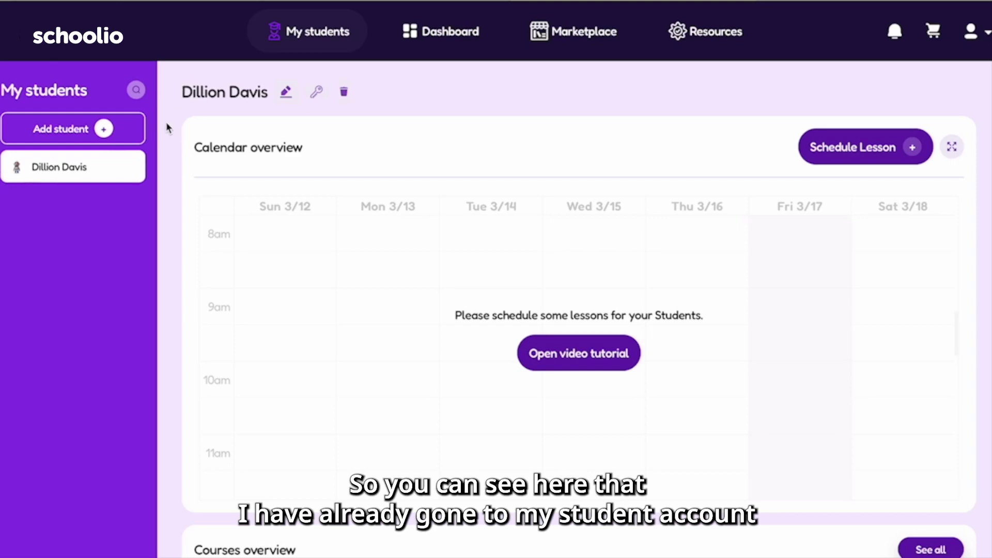
Start scheduling a new lesson for the student.
scroll(624, 145, "down", 3)
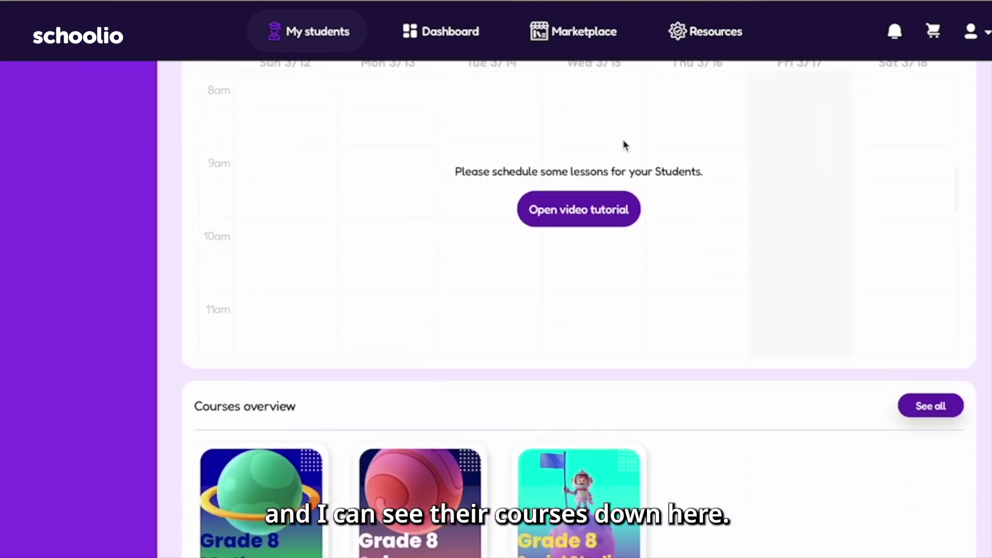
scroll(624, 145, "down", 4)
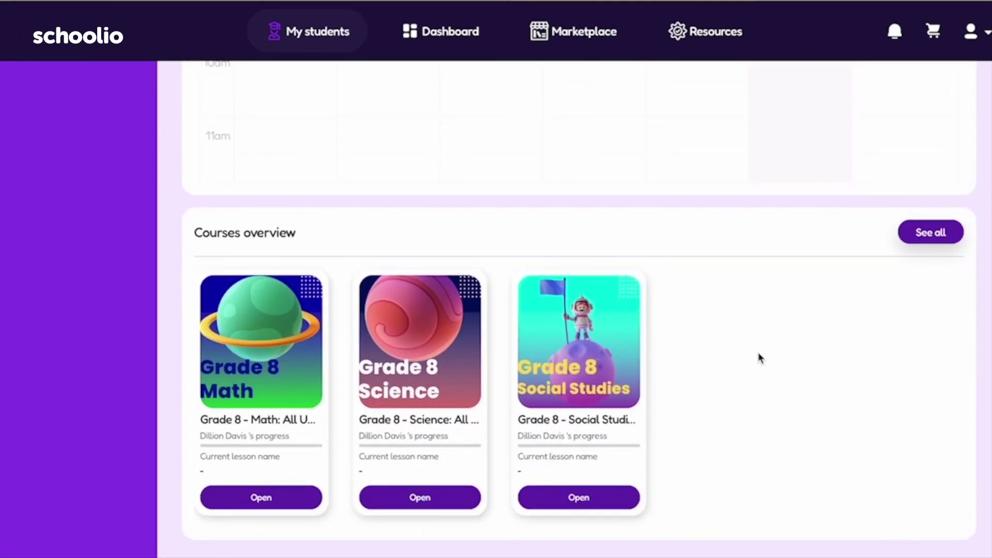
scroll(759, 360, "up", 6)
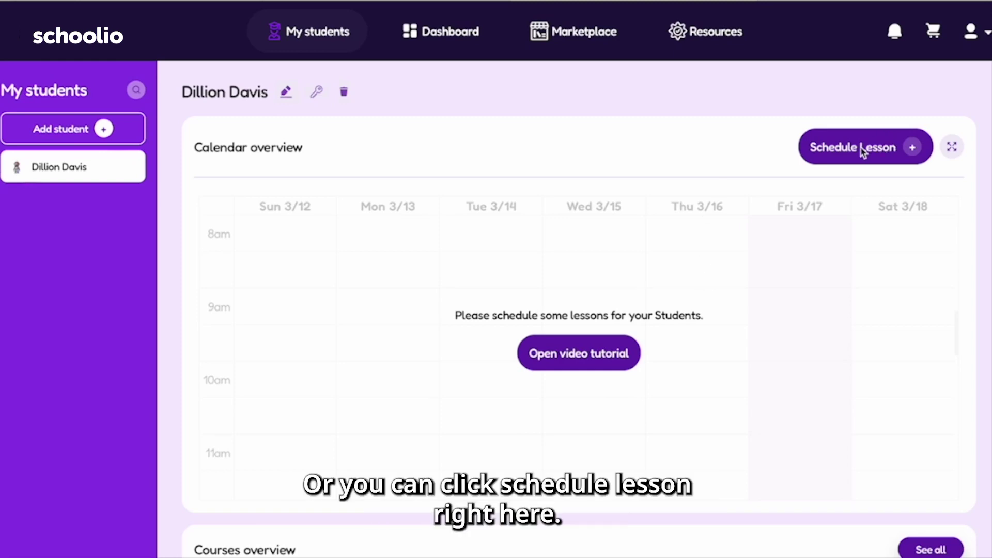
left_click(897, 147)
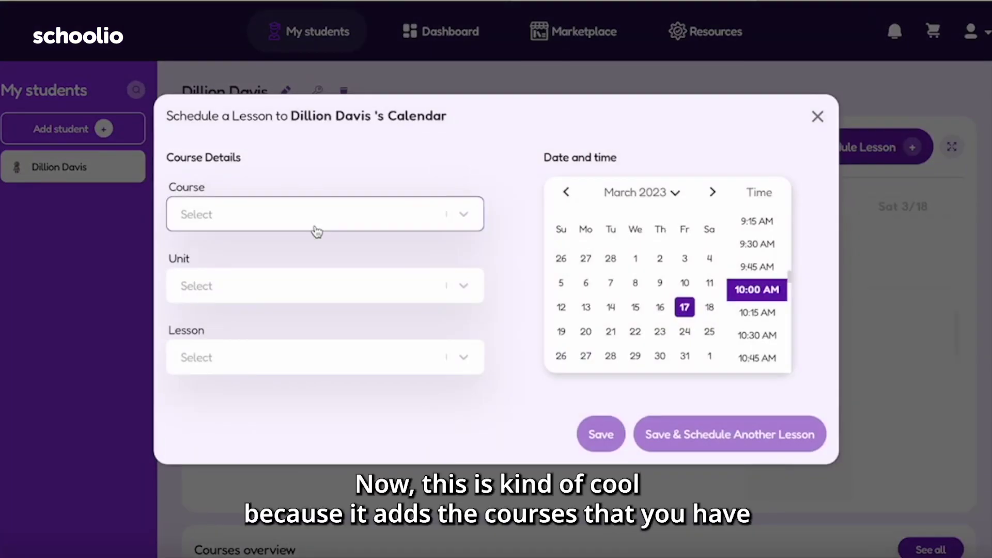
left_click(395, 228)
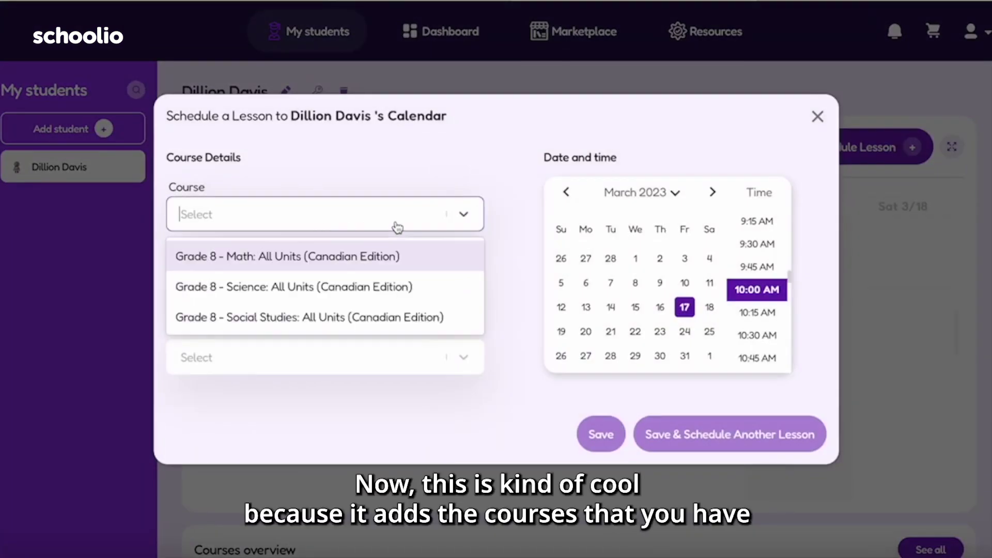
left_click(393, 167)
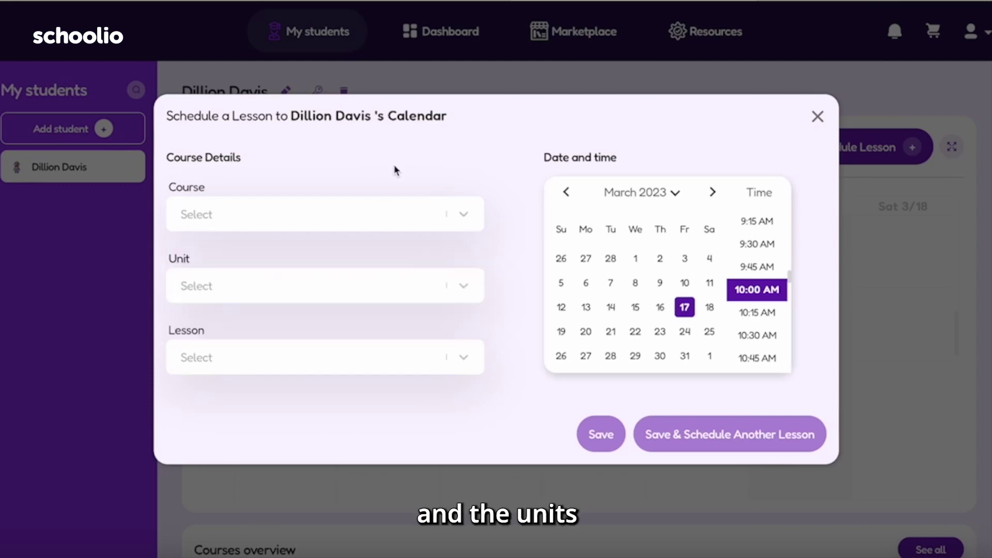
left_click(318, 290)
left_click(342, 252)
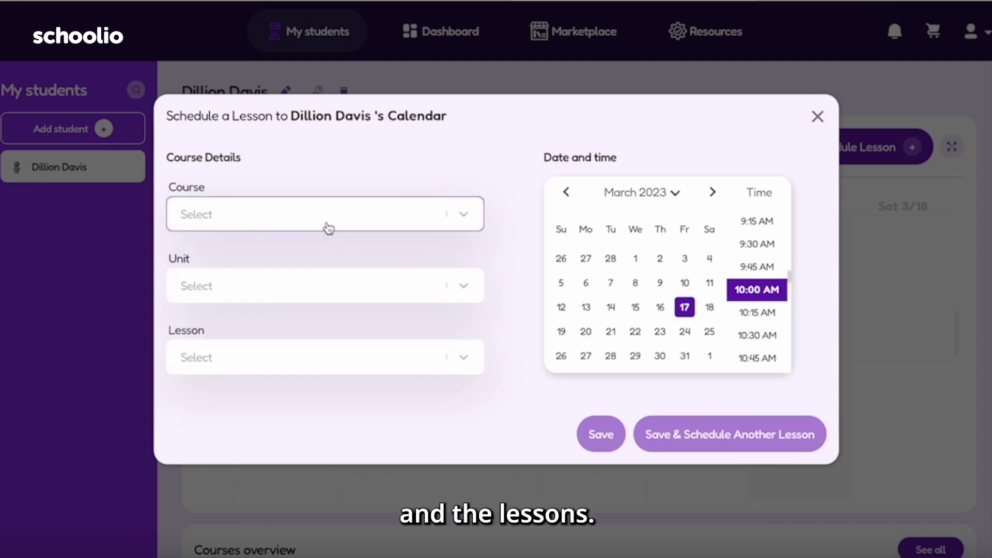
Choose course Grade 8 Math, unit Number Sense, lesson Scientific Notation - Large Numbers.
left_click(369, 216)
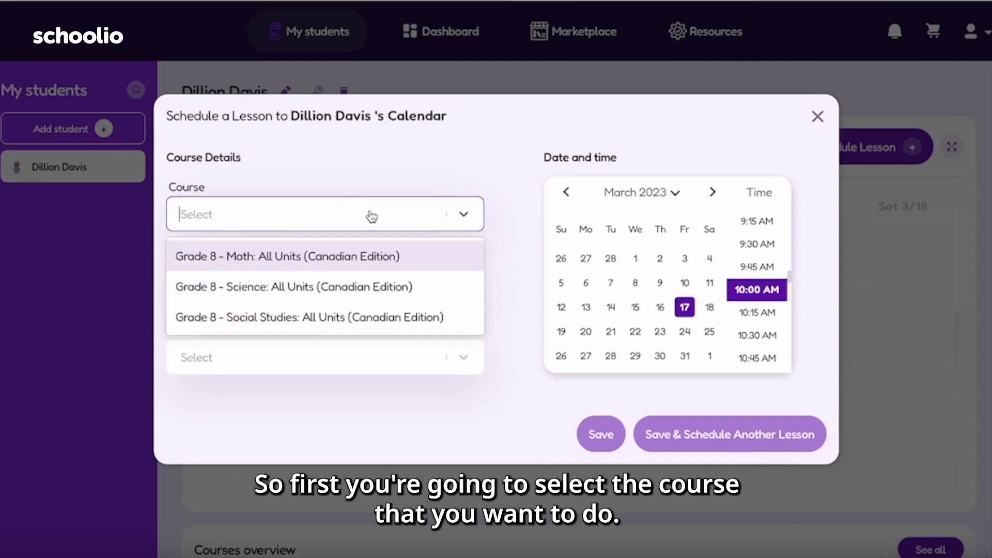
left_click(374, 261)
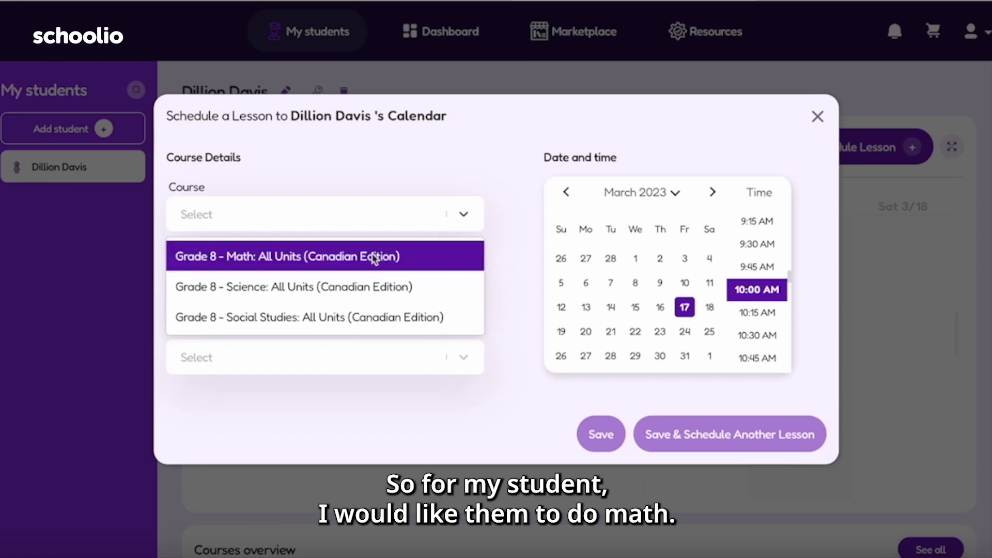
left_click(314, 287)
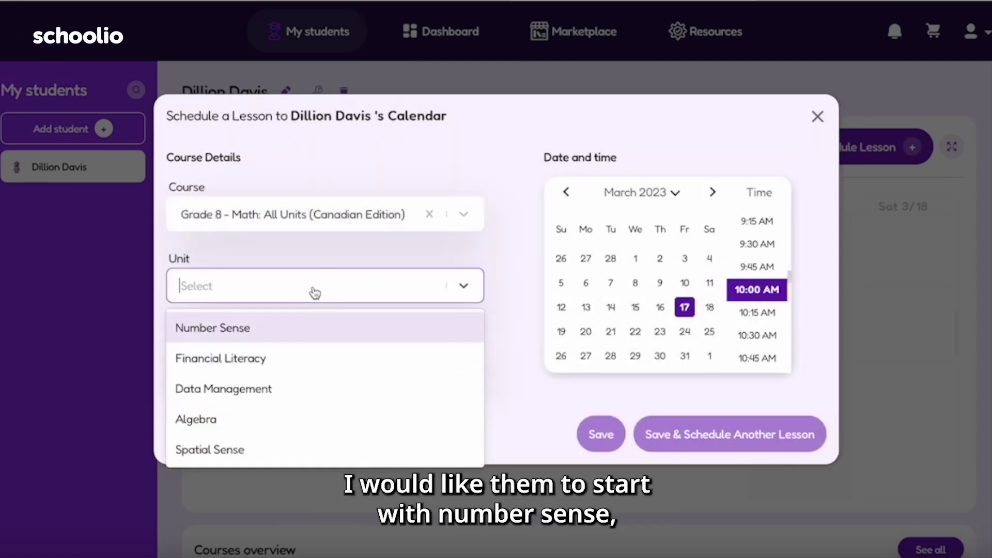
left_click(295, 335)
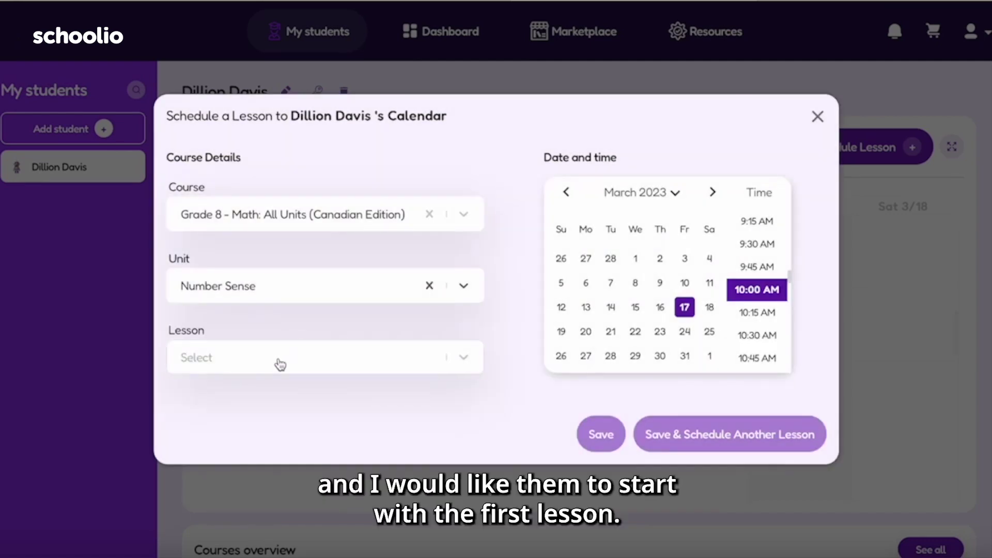
left_click(275, 362)
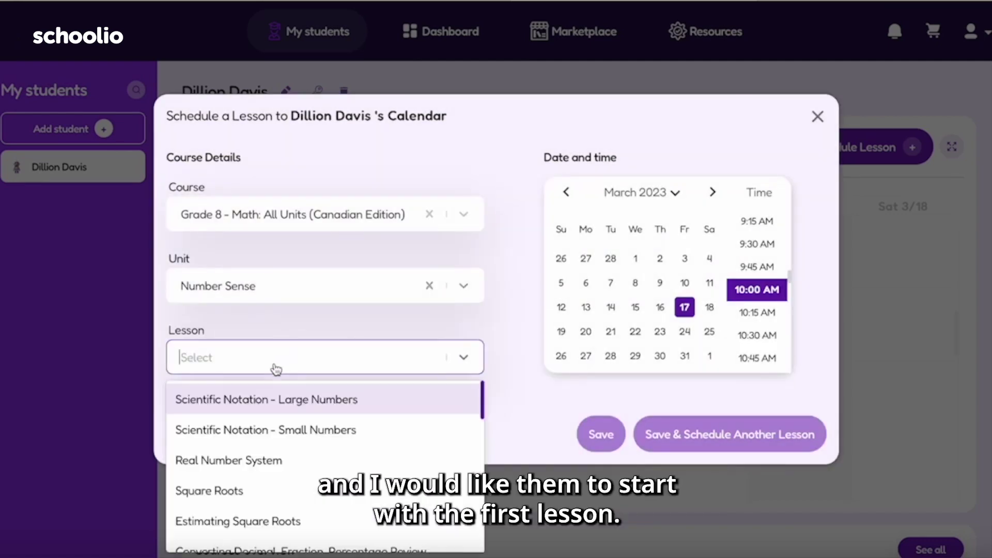
left_click(271, 409)
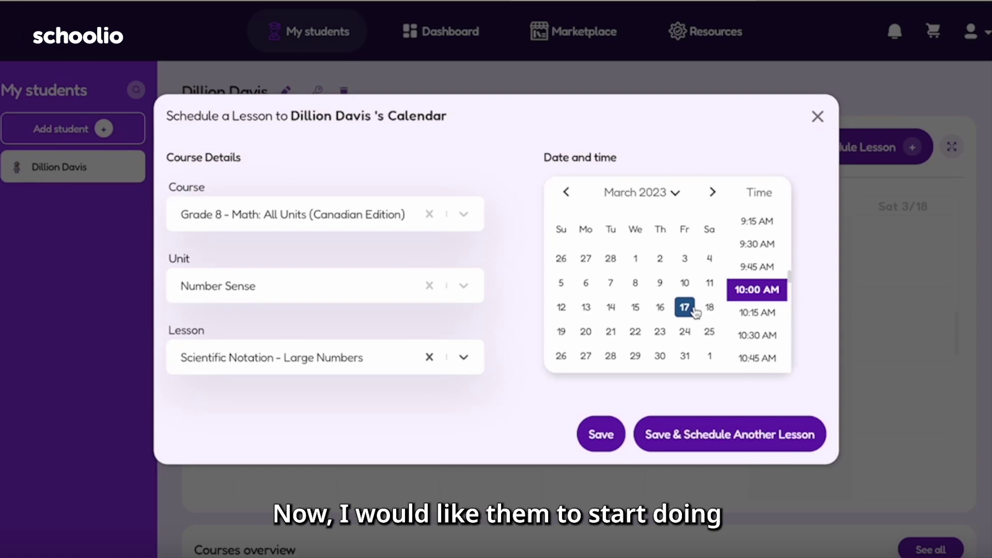
Set the lesson for Monday, March 20, 2023 at 11:15 AM.
left_click(588, 335)
scroll(770, 279, "down", 1)
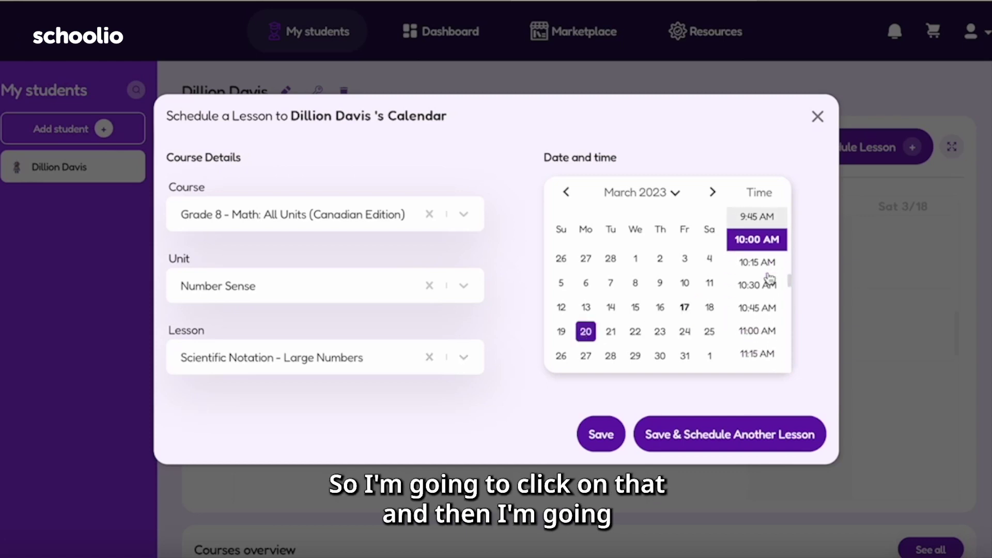
scroll(770, 281, "down", 2)
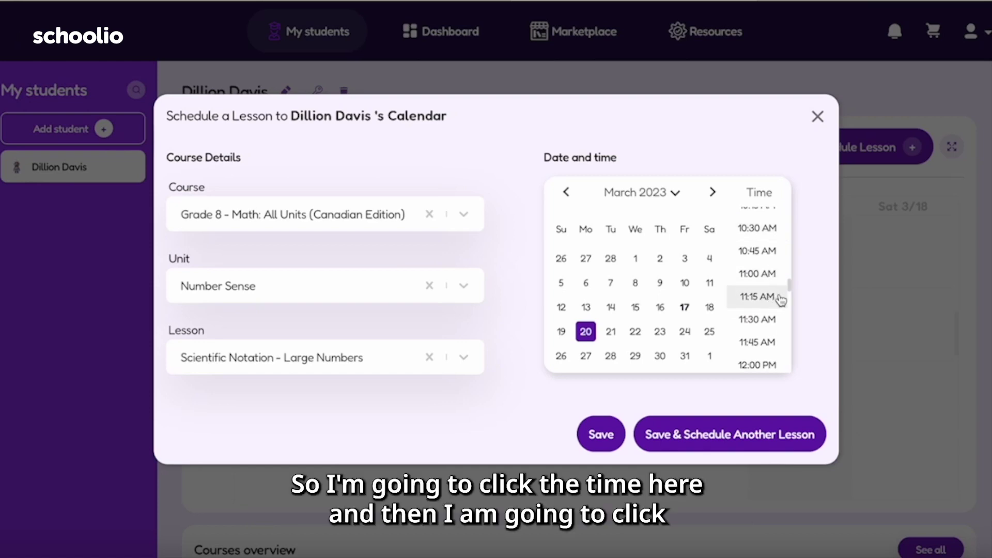
left_click(777, 299)
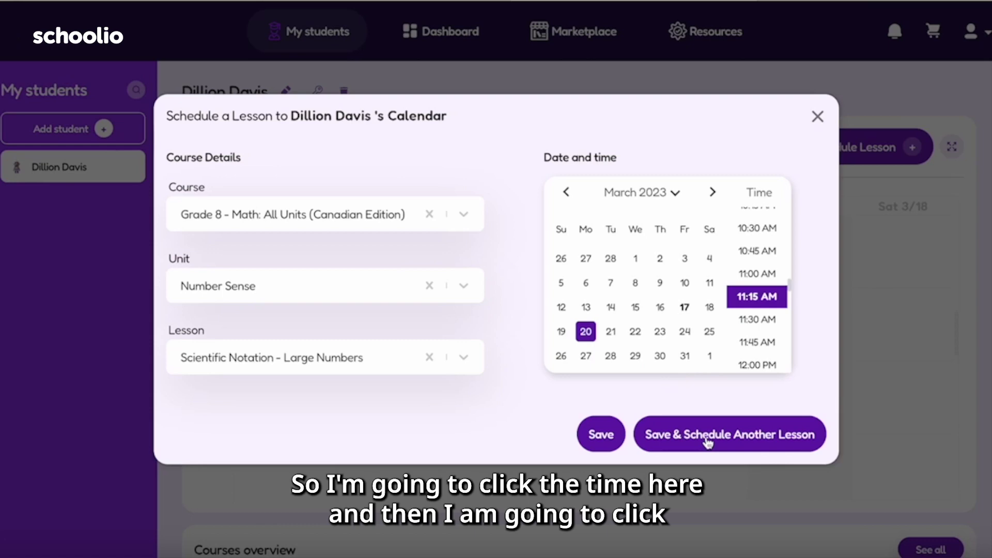
Save the math lesson, then pick Grade 8 Science, unit Systems in Action, lesson Systems.
left_click(758, 444)
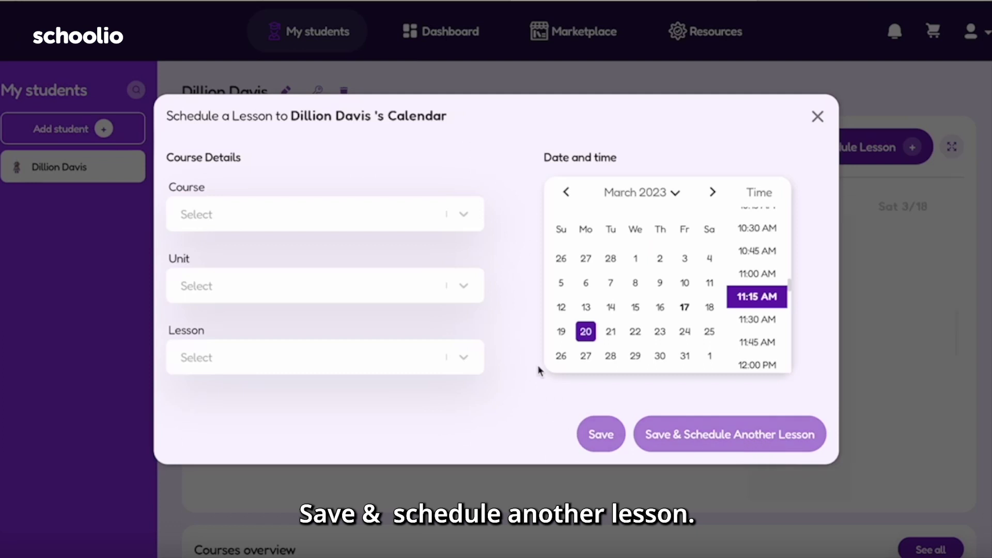
left_click(337, 215)
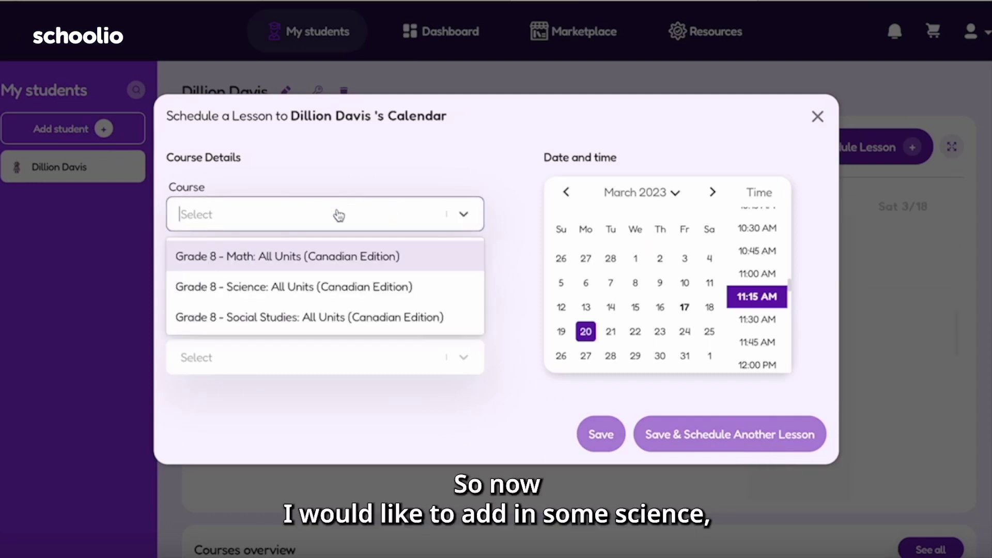
left_click(317, 287)
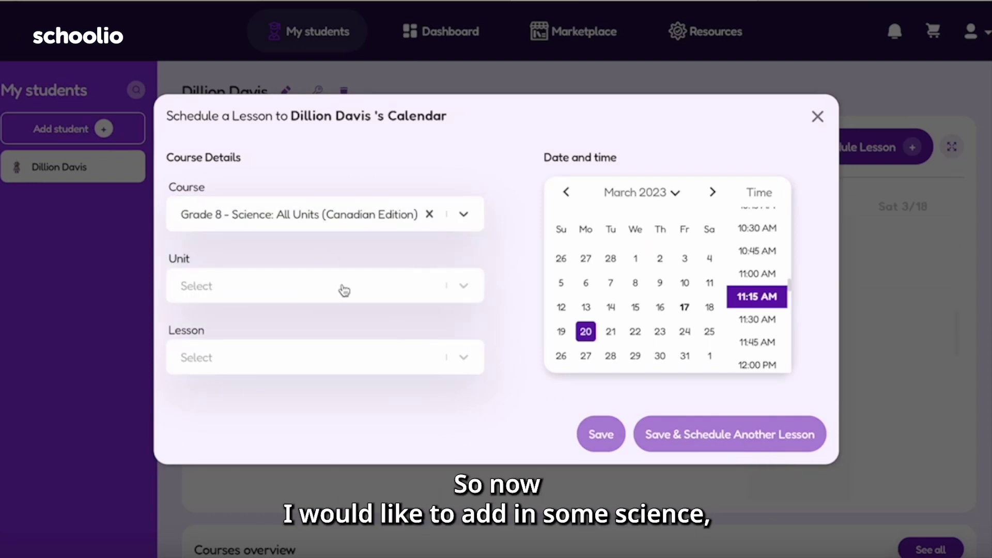
left_click(325, 286)
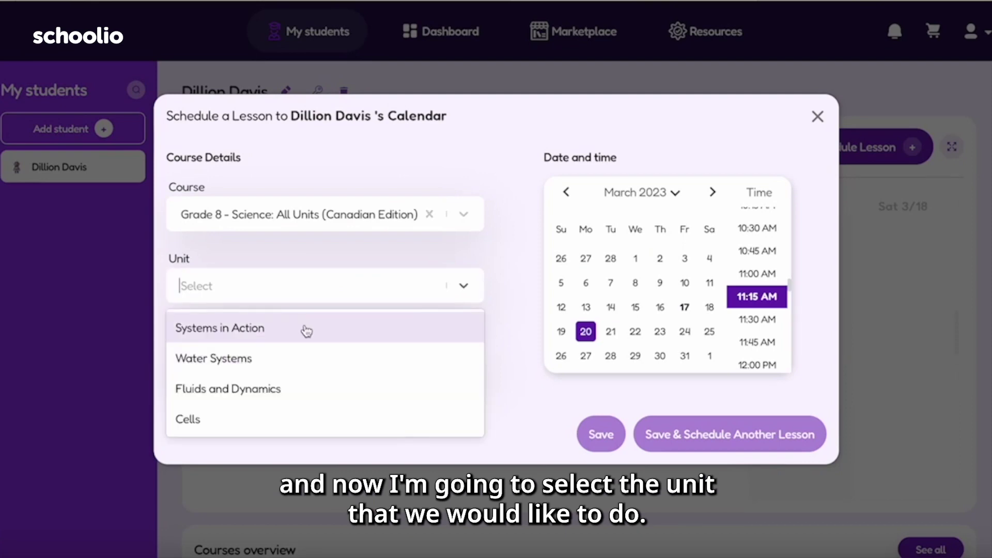
left_click(307, 331)
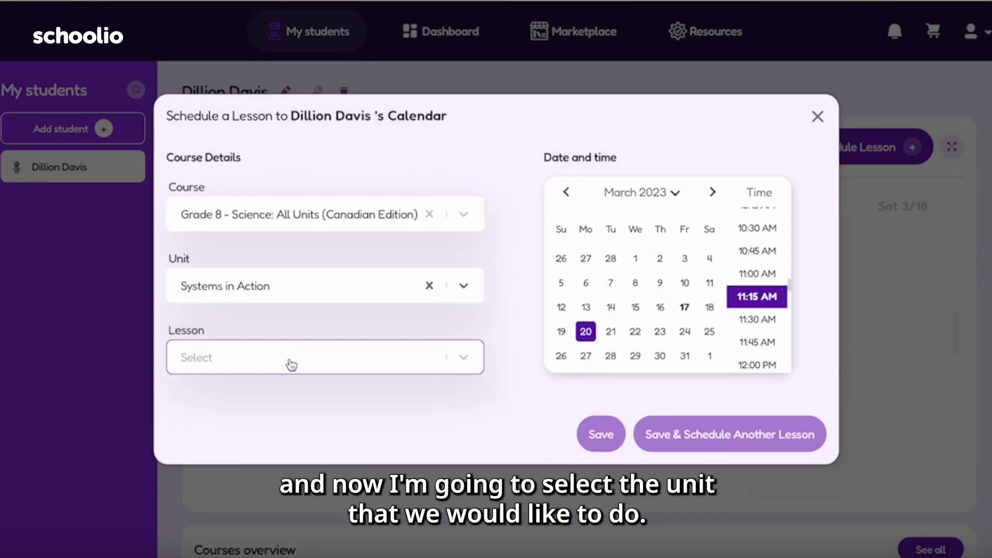
left_click(288, 361)
left_click(273, 409)
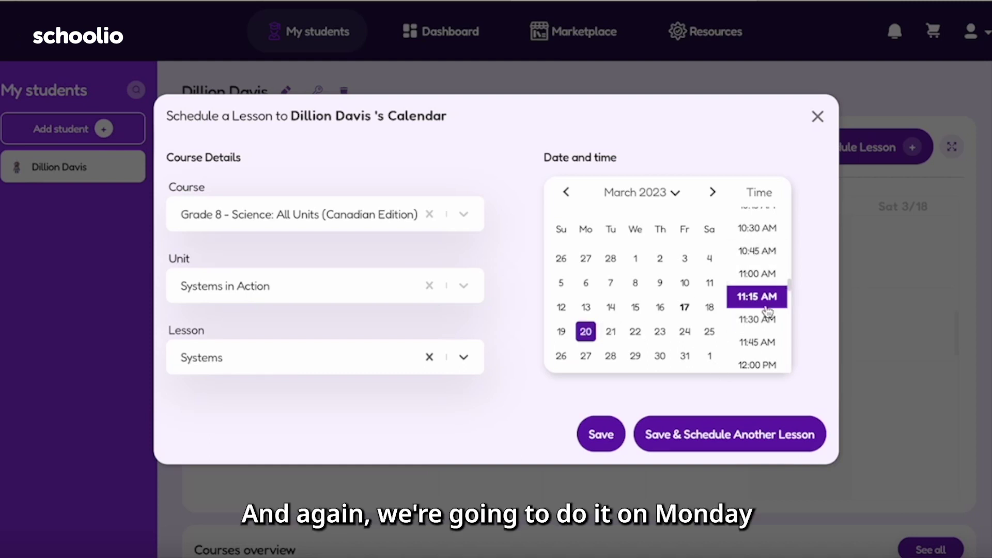
Set the science lesson to 12:15 PM on March 20 and save it.
scroll(783, 289, "down", 3)
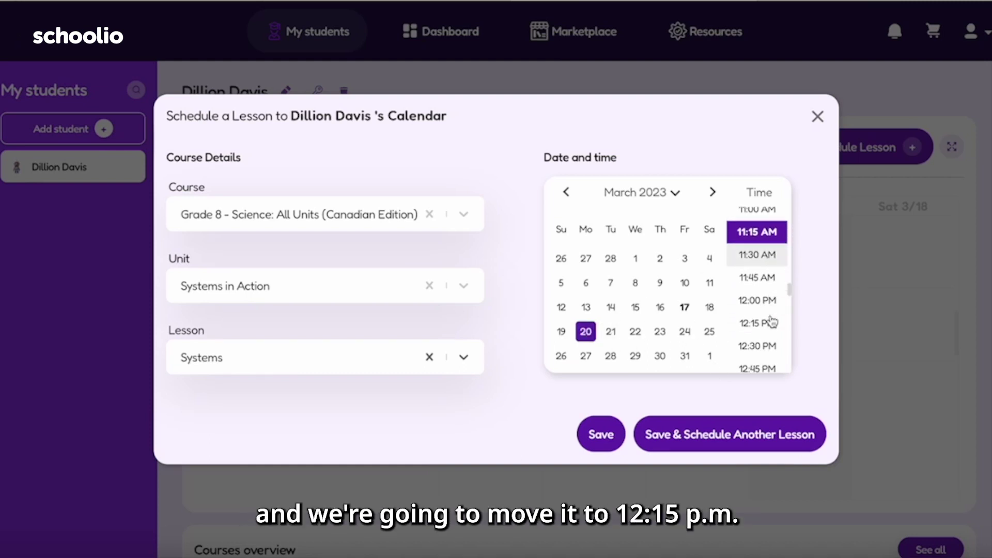
left_click(768, 274)
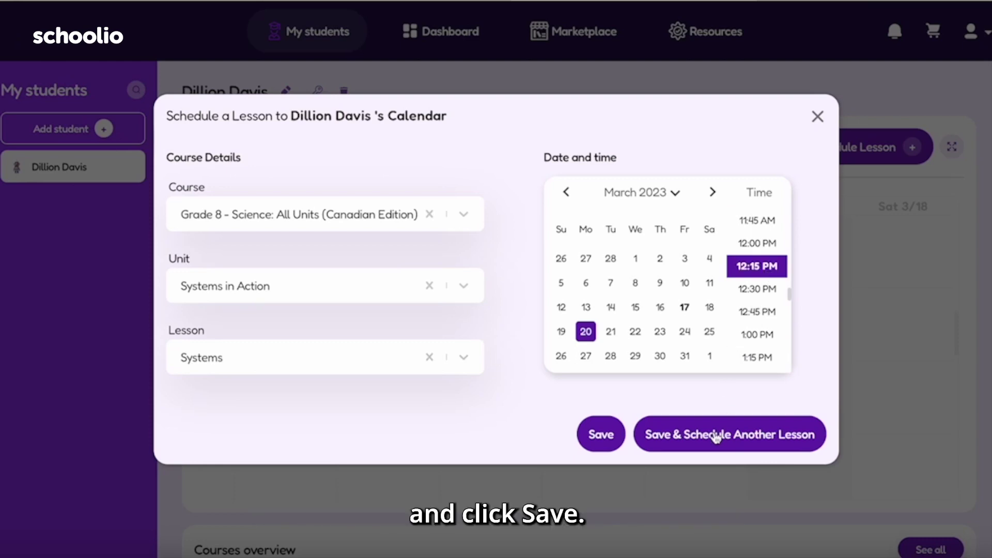
left_click(602, 437)
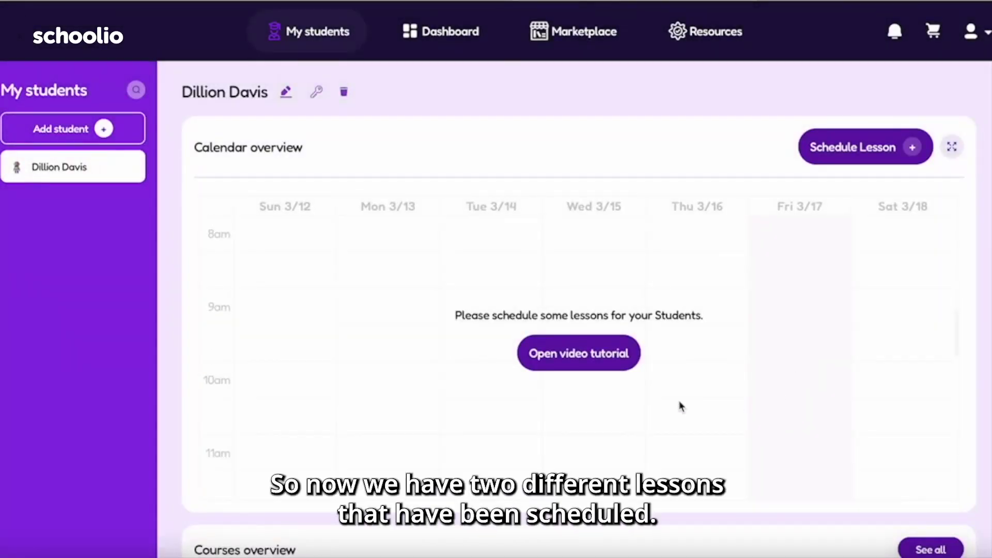
Scroll down to the Courses overview and open the Grade 8 Math card.
scroll(854, 380, "down", 5)
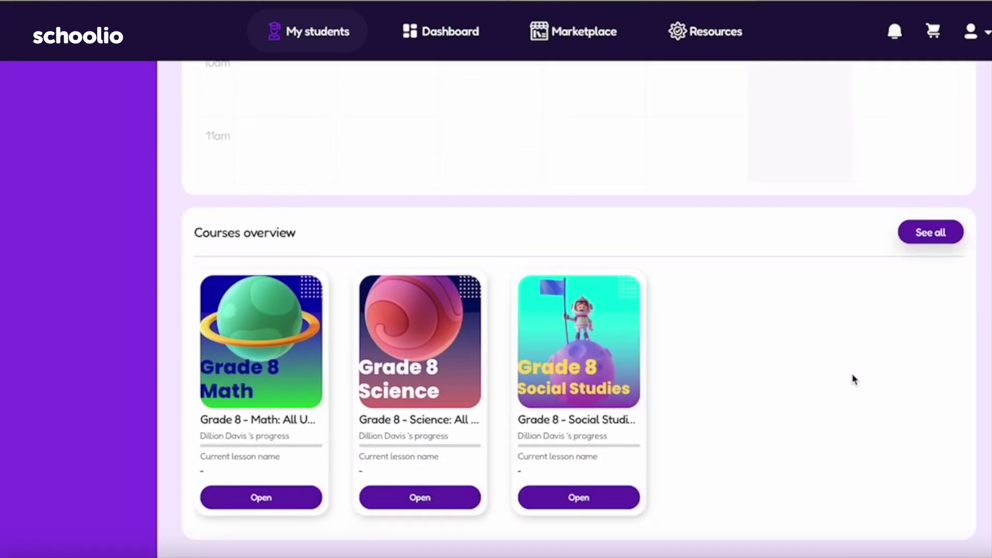
left_click(266, 501)
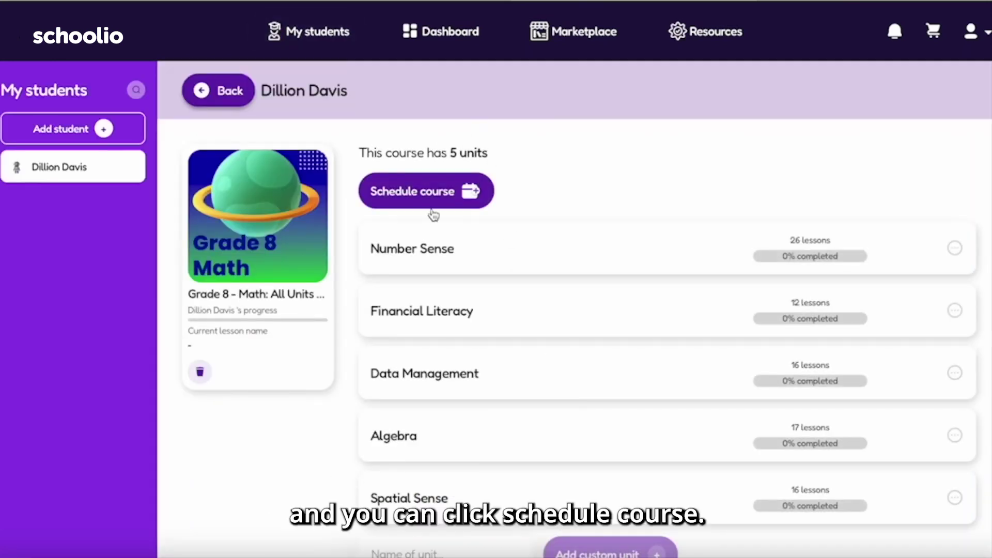
Schedule Grade 8 Math from March 20, repeating Monday–Thursday at a 2 Week interval, and save.
left_click(449, 193)
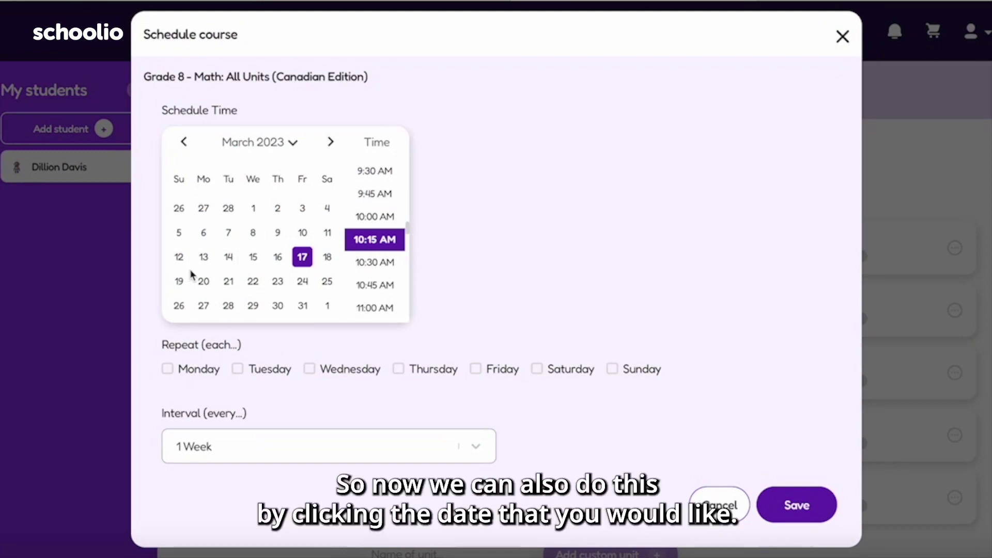
left_click(204, 283)
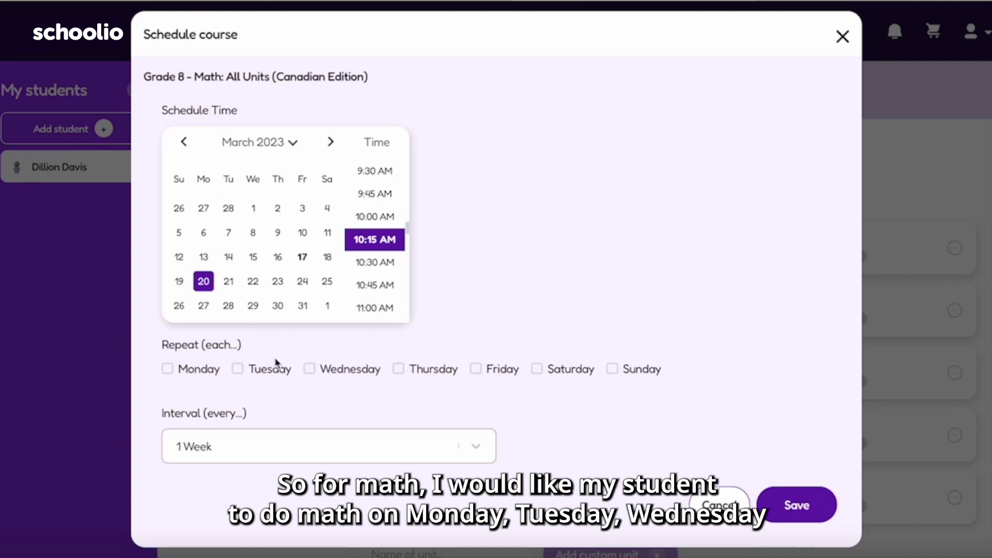
left_click(167, 369)
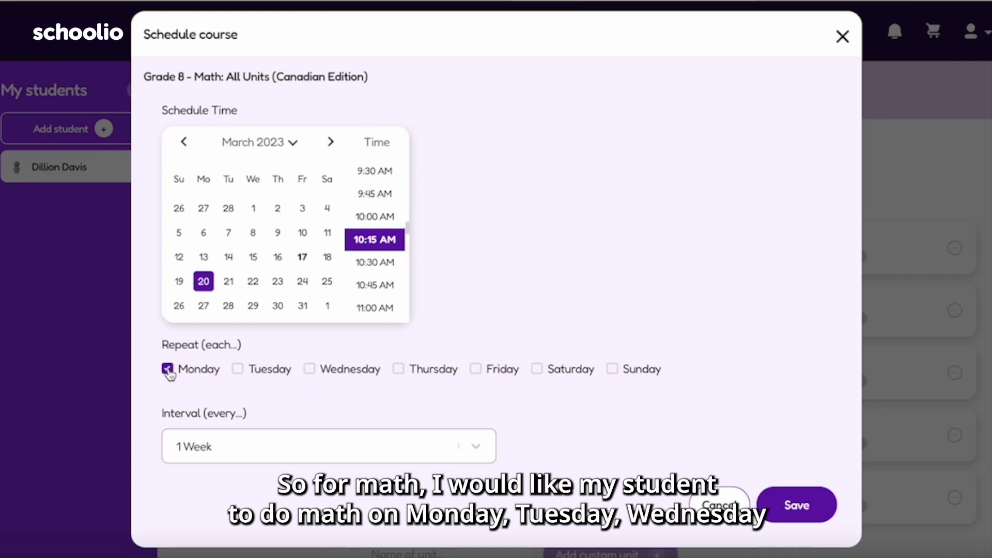
left_click(237, 369)
left_click(309, 369)
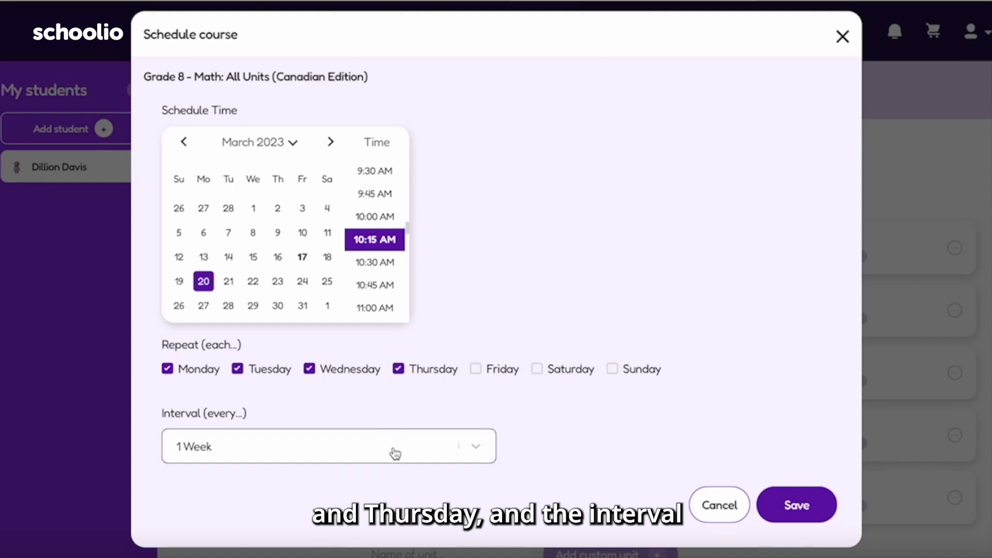
left_click(472, 449)
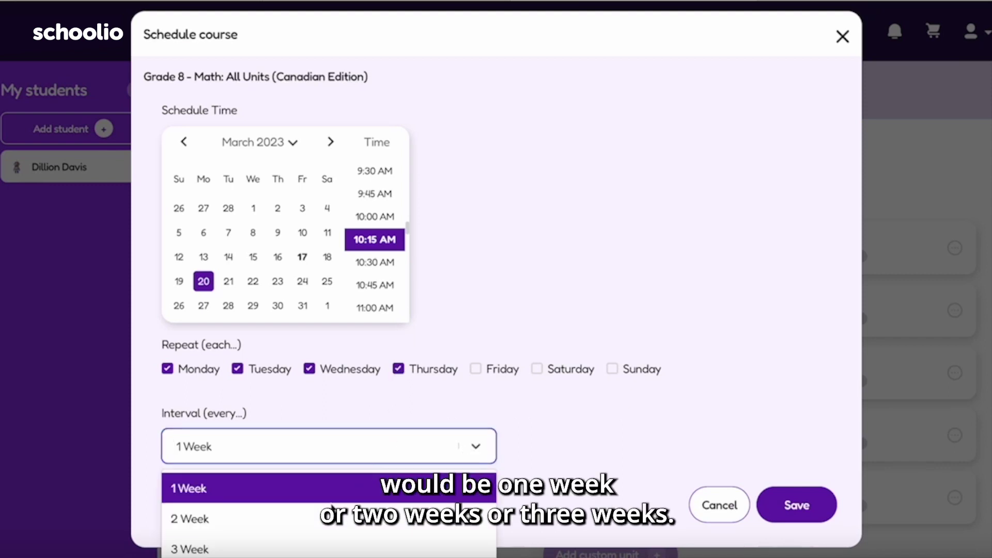
left_click(273, 532)
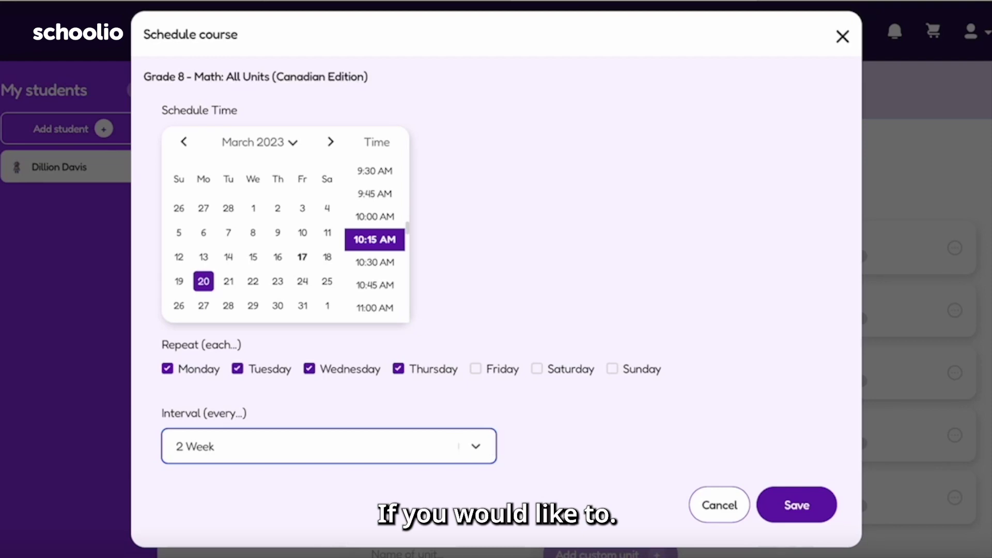
left_click(812, 507)
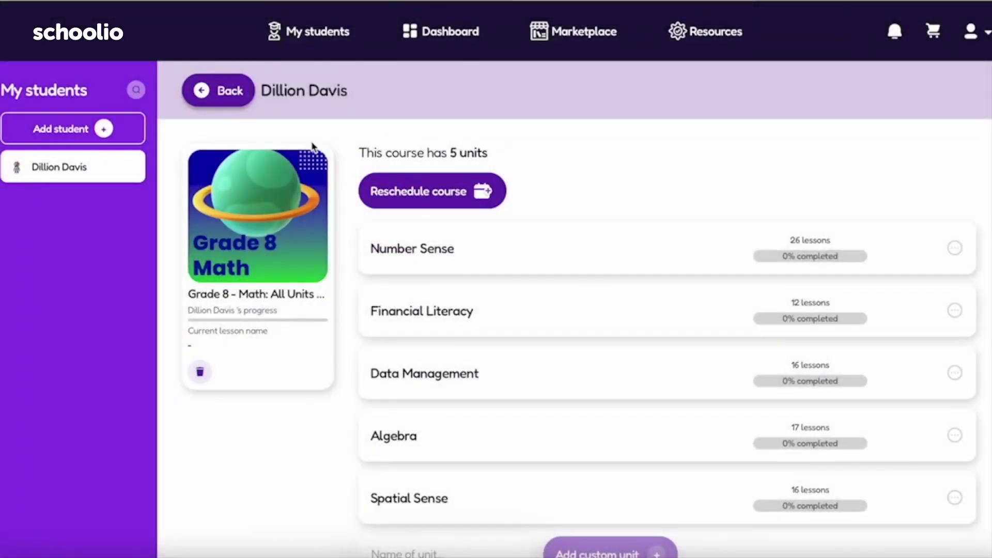
Go back twice from the Grade 8 Math page to the student's calendar overview.
left_click(233, 98)
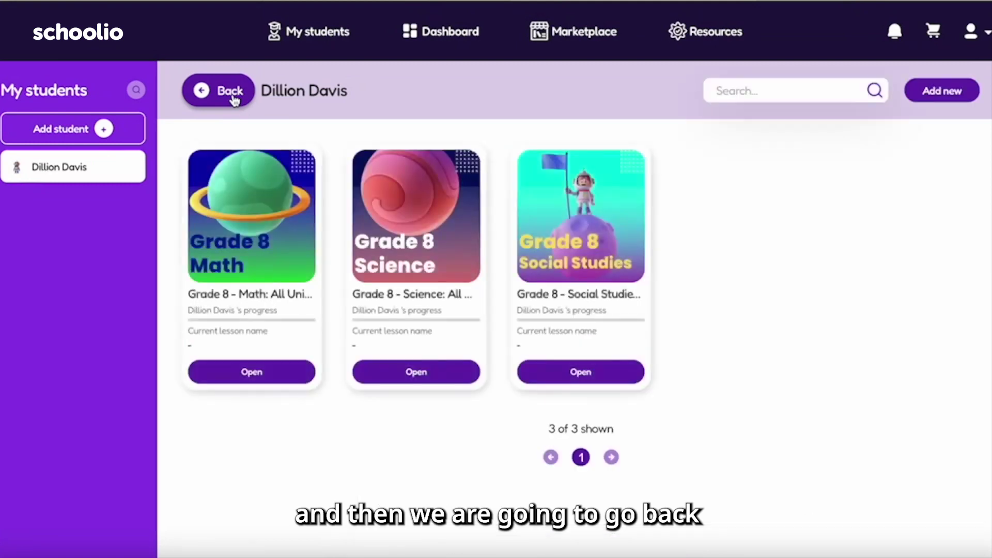
left_click(233, 98)
scroll(600, 214, "down", 3)
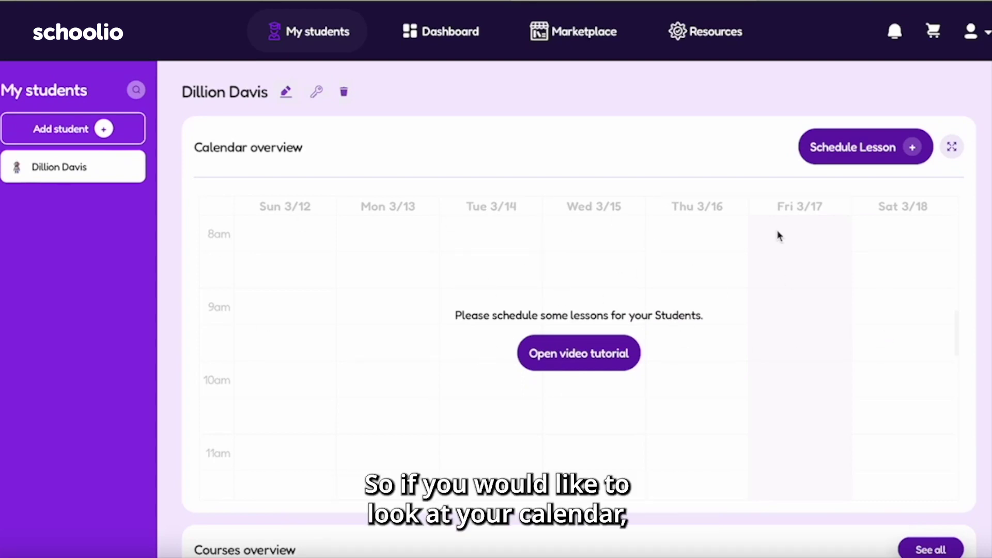
Expand the calendar into the full planner and advance it to the Mar 19–25, 2023 week.
left_click(953, 150)
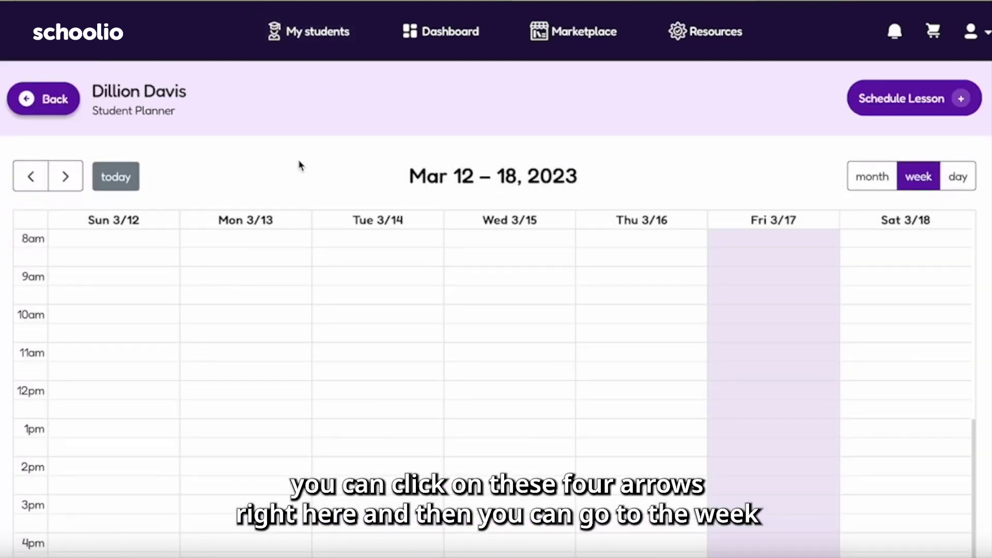
left_click(64, 178)
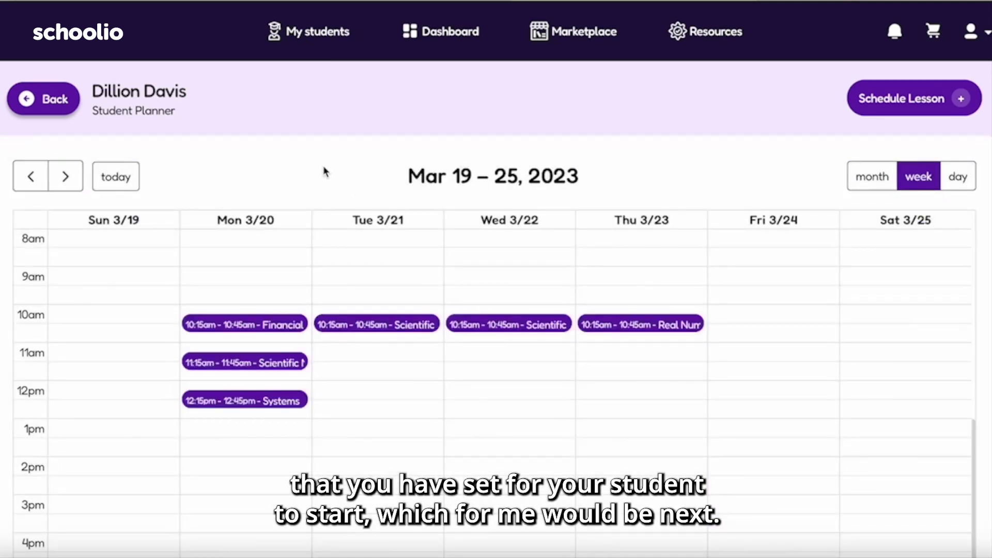
scroll(325, 171, "down", 1)
scroll(324, 171, "down", 1)
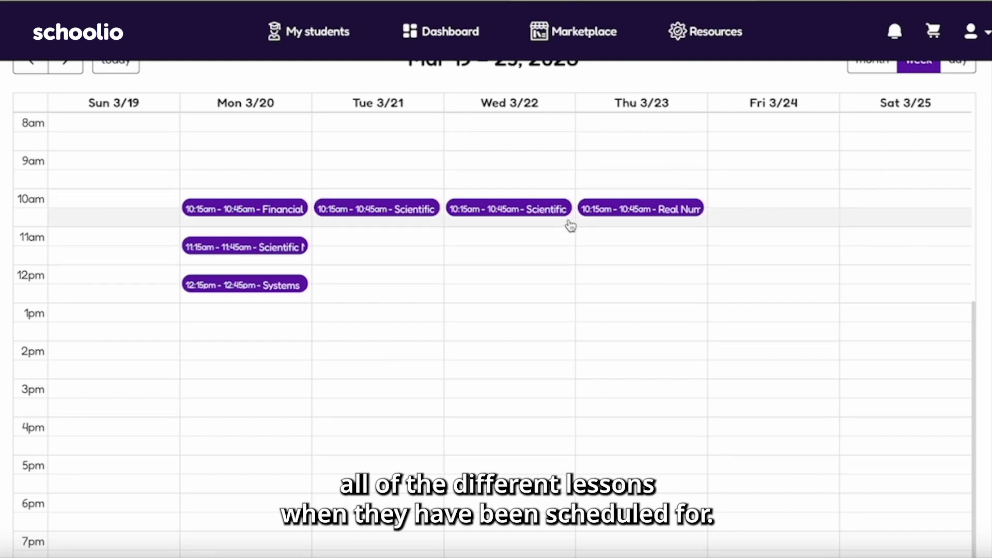
scroll(641, 346, "up", 1)
scroll(653, 177, "up", 5)
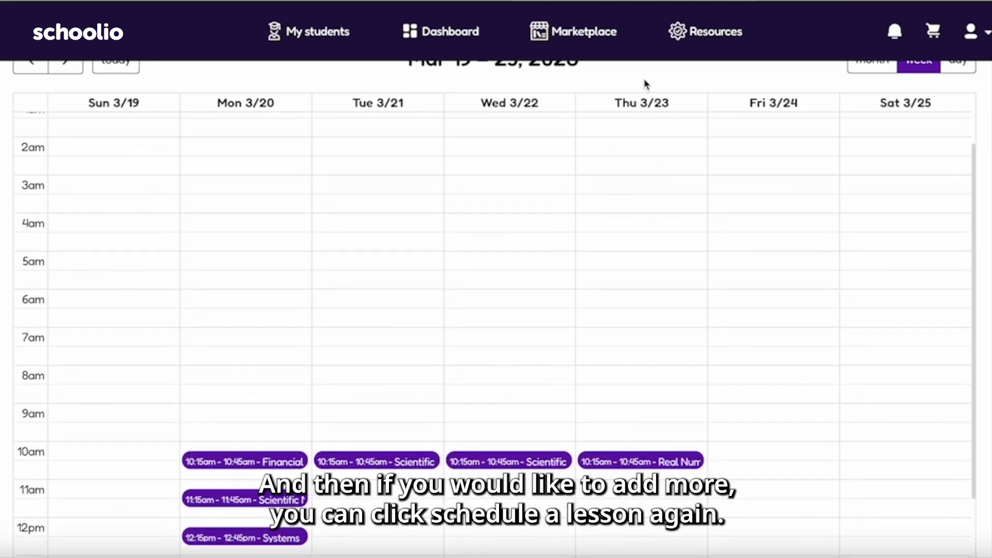
scroll(644, 82, "up", 3)
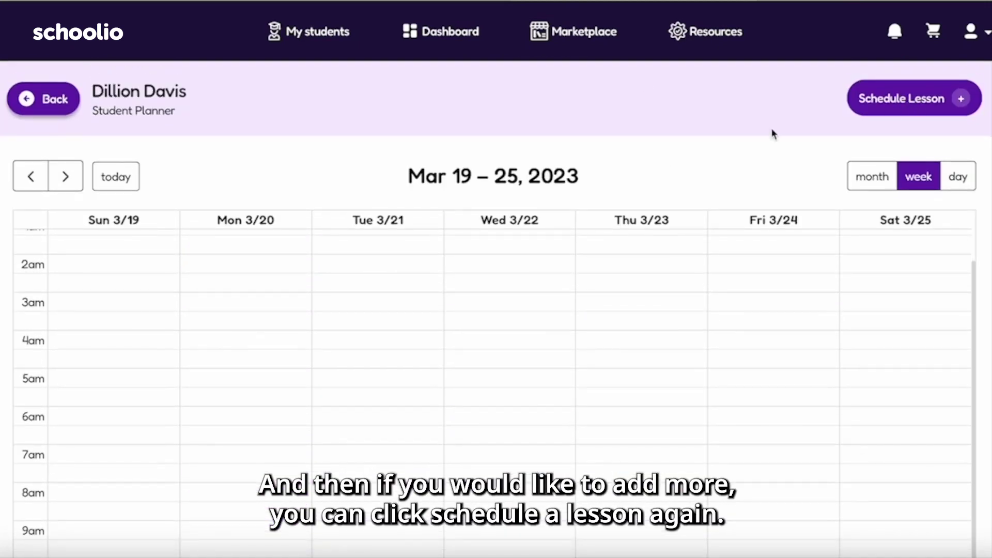